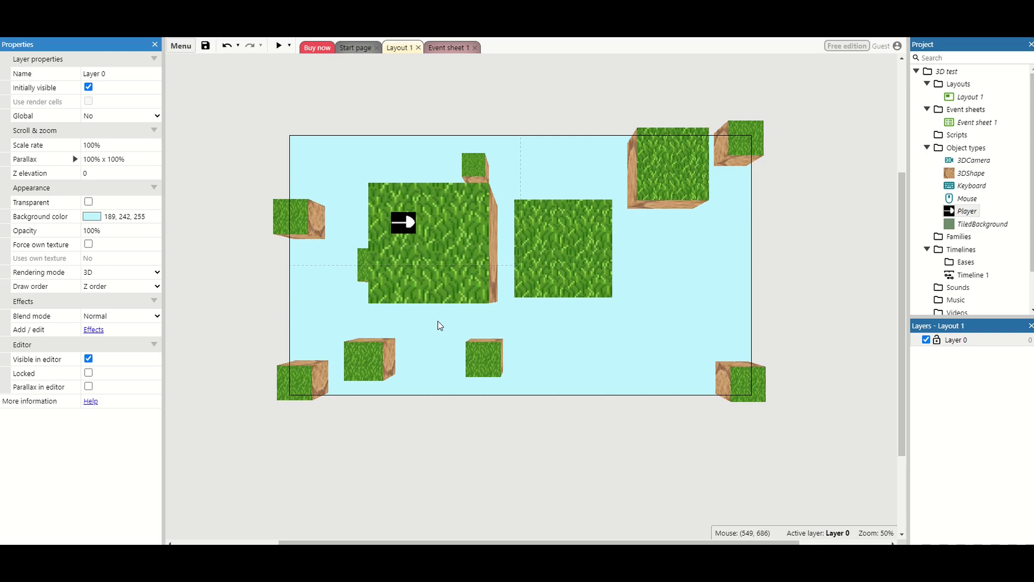
# Add a Fog (exponential) effect to Layer 0 through its Effects list.
pyautogui.click(956, 340)
pyautogui.click(957, 340)
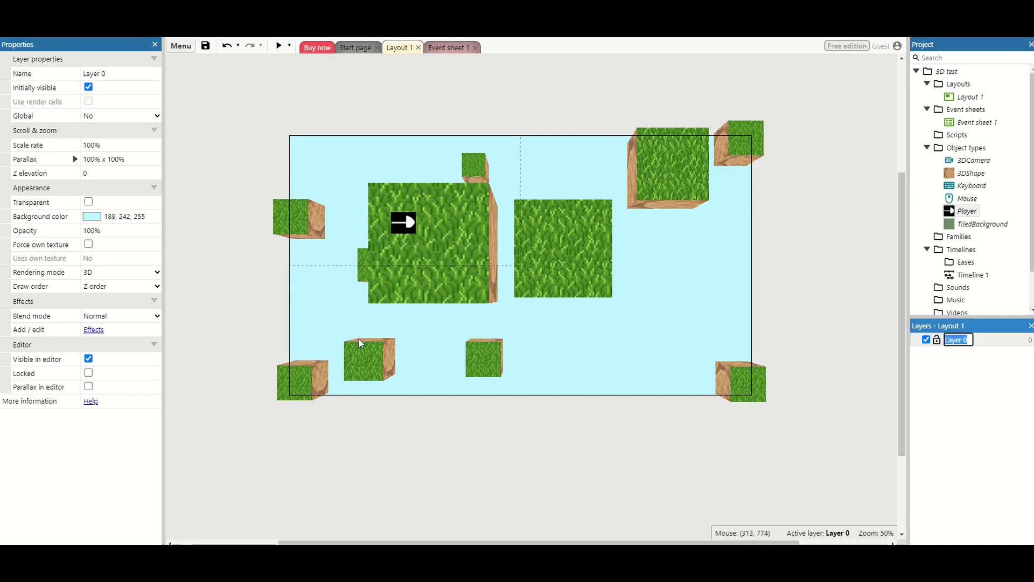
pyautogui.click(96, 330)
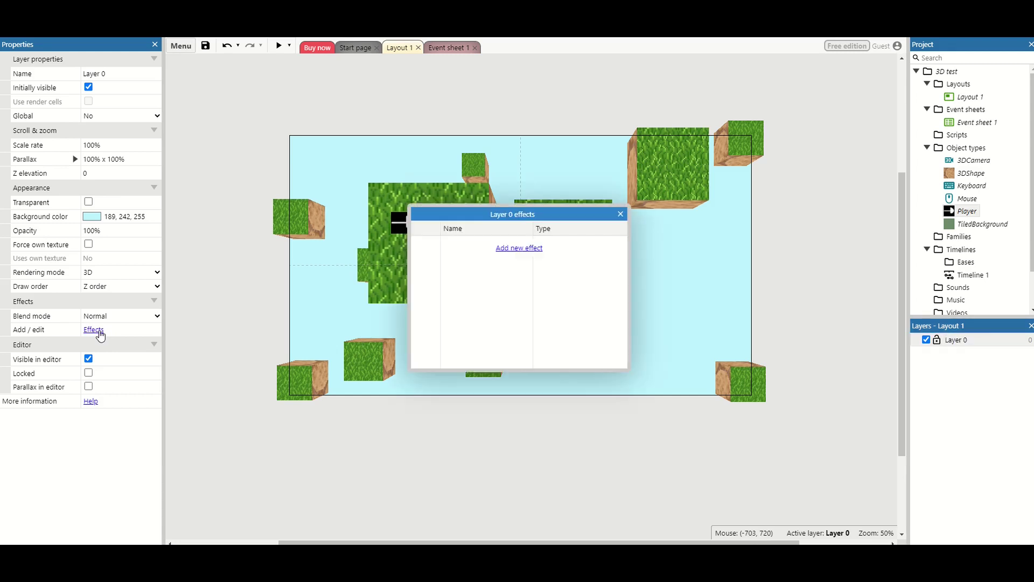
pyautogui.click(512, 248)
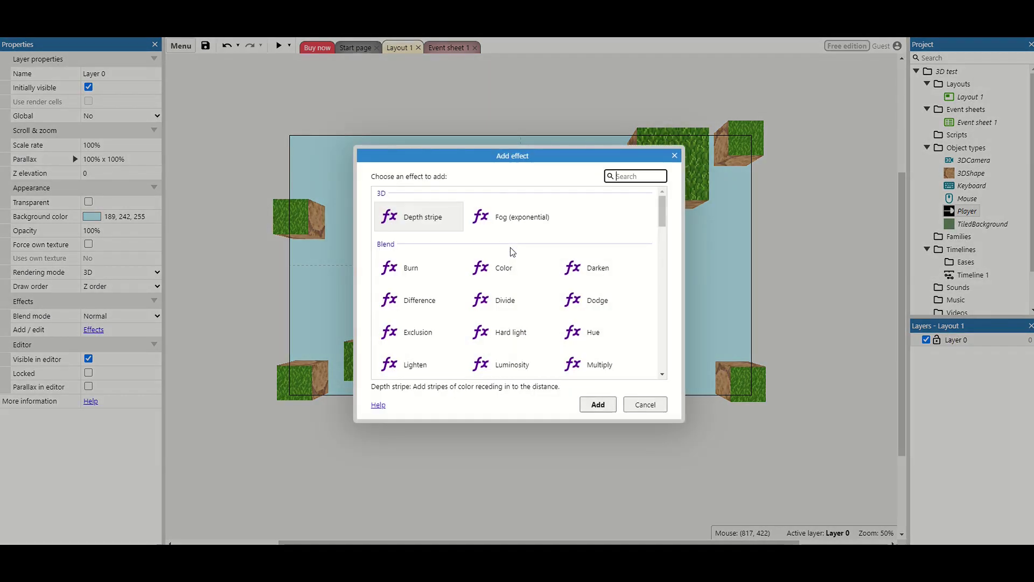
pyautogui.doubleClick(498, 222)
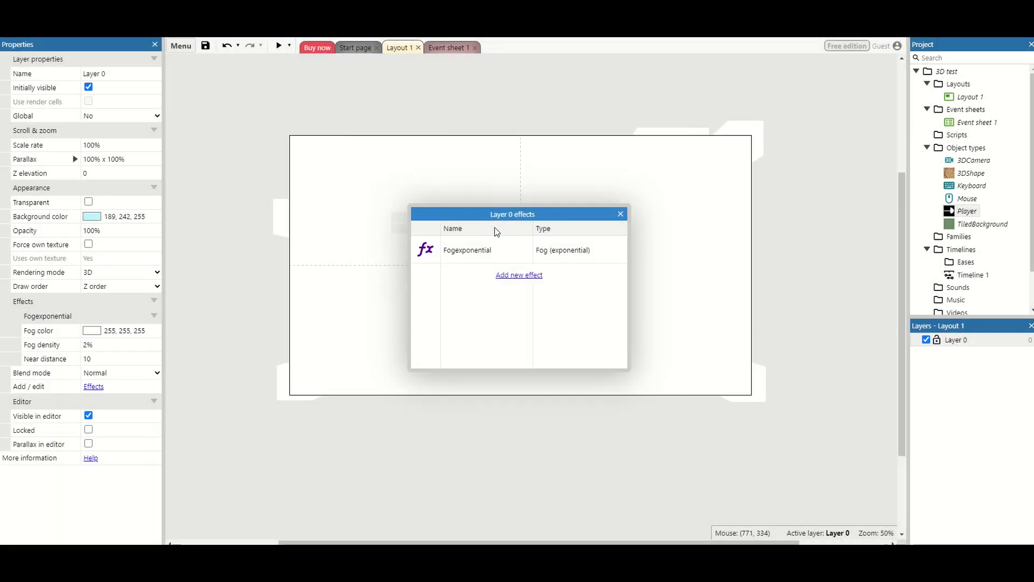
pyautogui.click(621, 214)
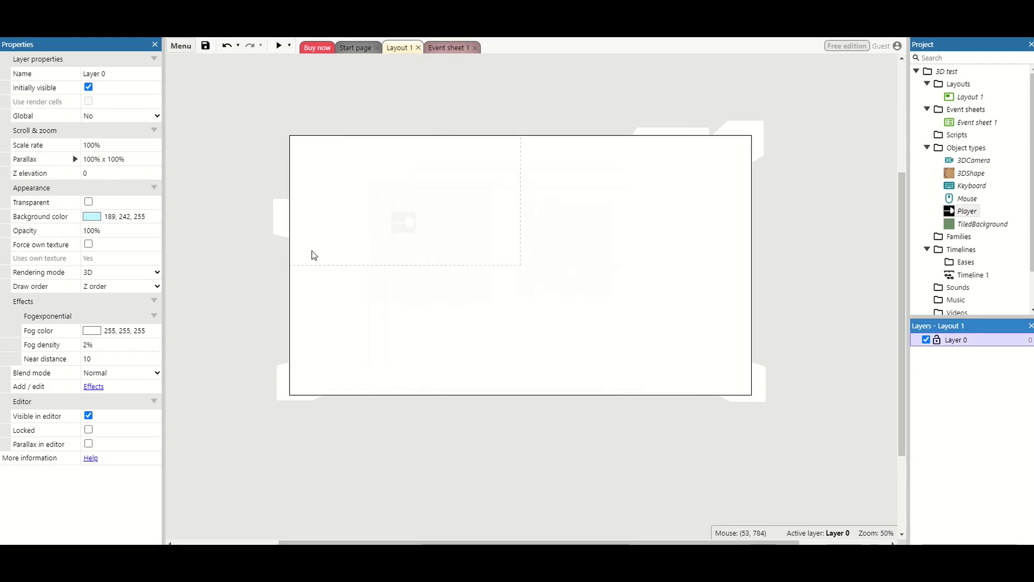
# Change Layer 0's fog colour to sky blue, entering red 189 and green 240.
pyautogui.click(90, 332)
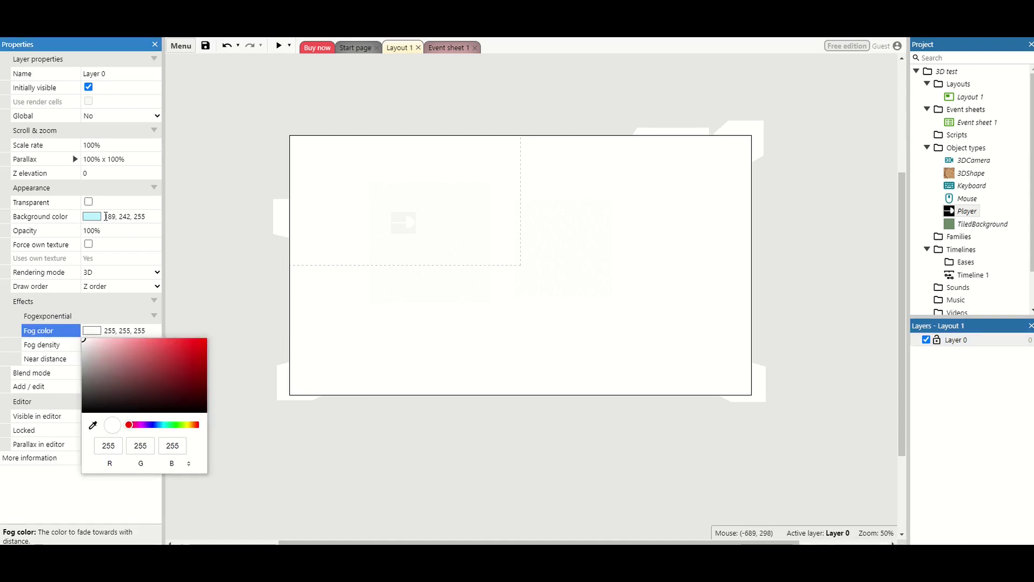
pyautogui.doubleClick(118, 448)
pyautogui.write('189')
pyautogui.doubleClick(144, 449)
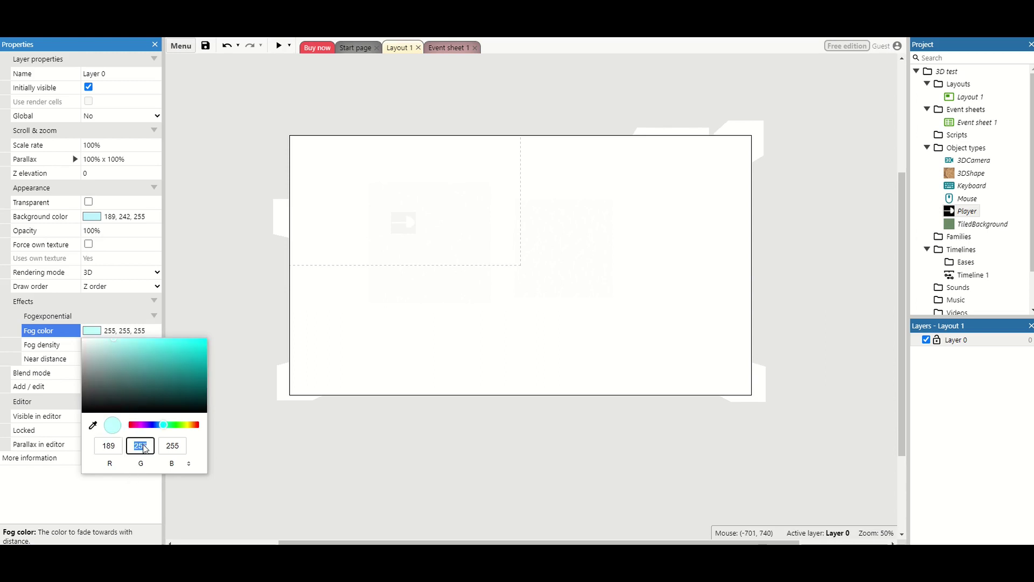
pyautogui.write('240')
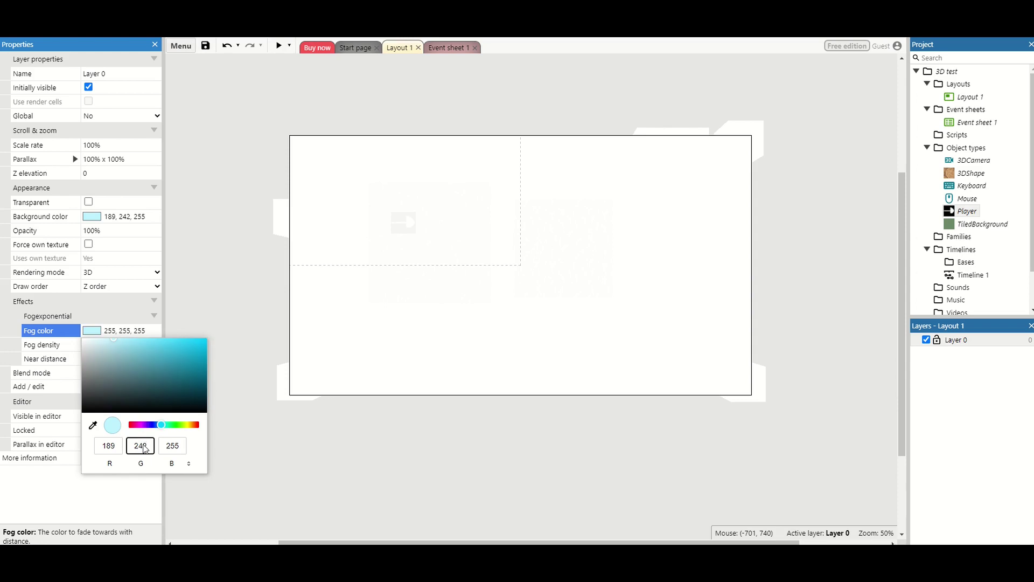
pyautogui.click(44, 331)
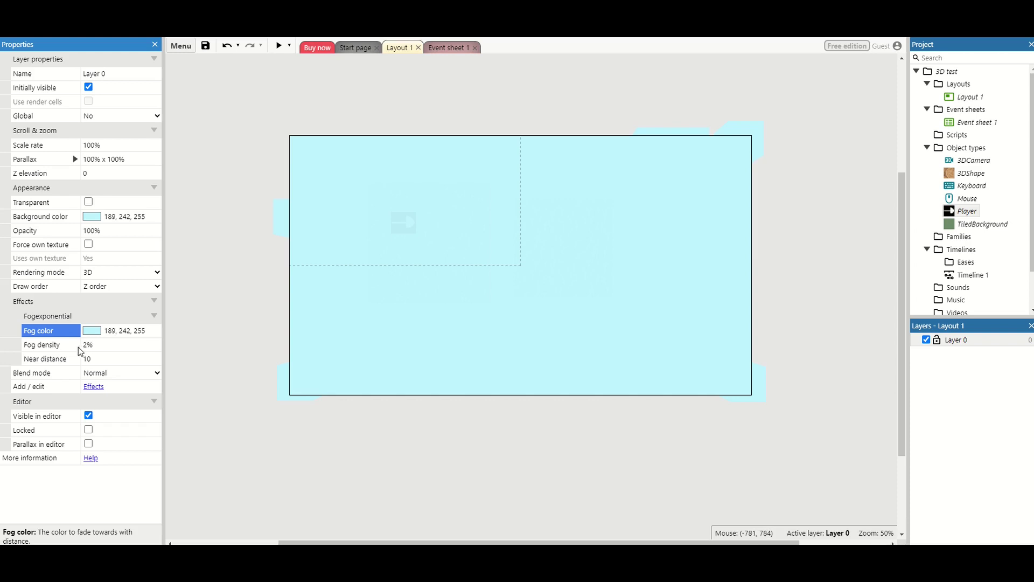
# Set the fog's near distance to 20.
pyautogui.click(94, 356)
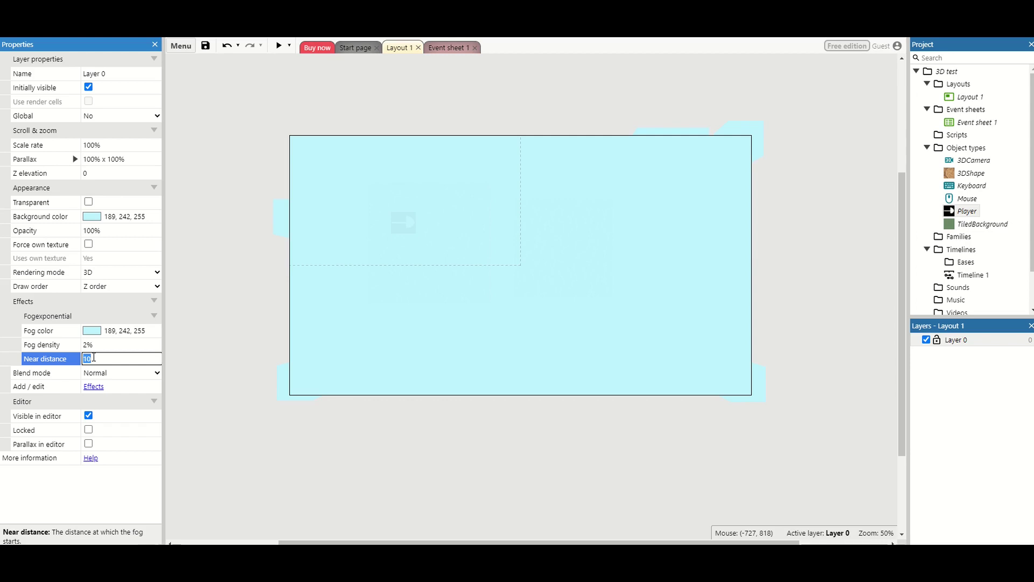
pyautogui.write('20')
pyautogui.press('Tab')
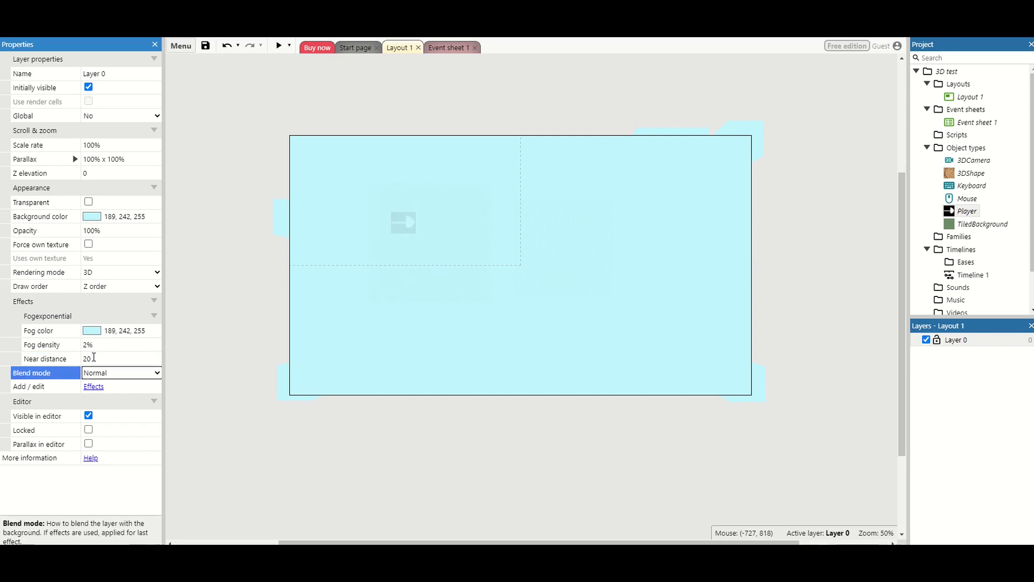
pyautogui.click(277, 48)
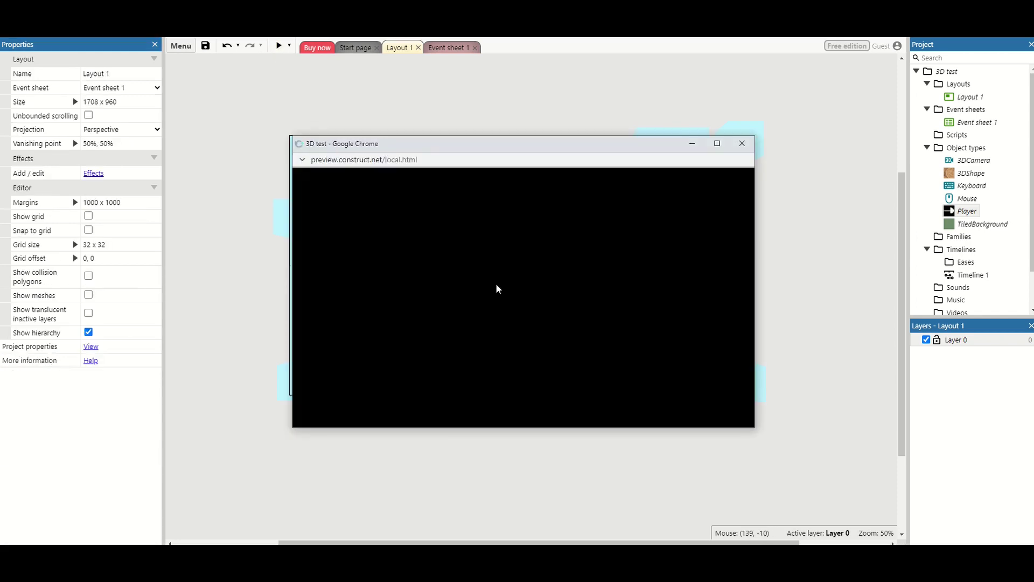
pyautogui.click(515, 302)
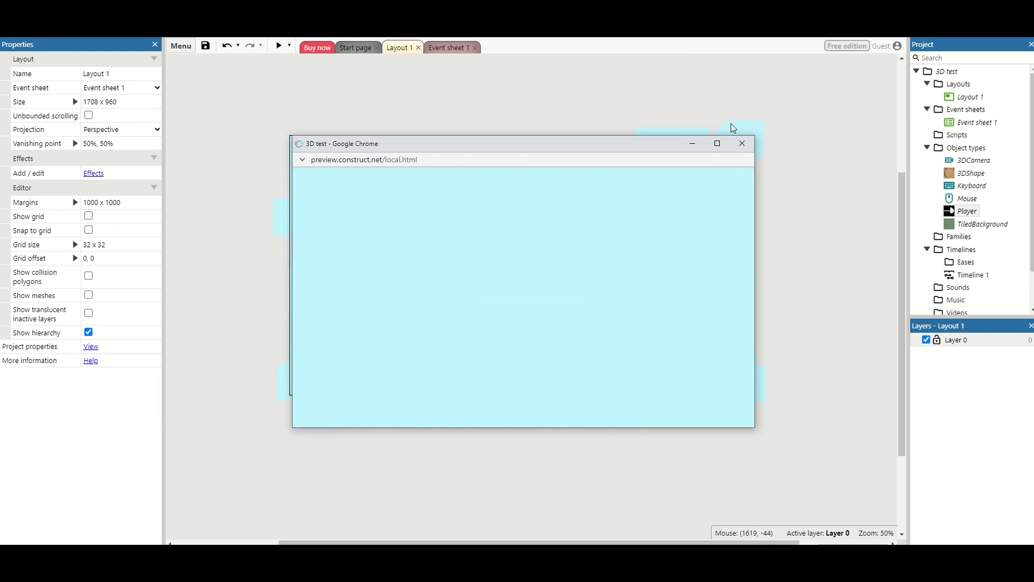
pyautogui.click(741, 144)
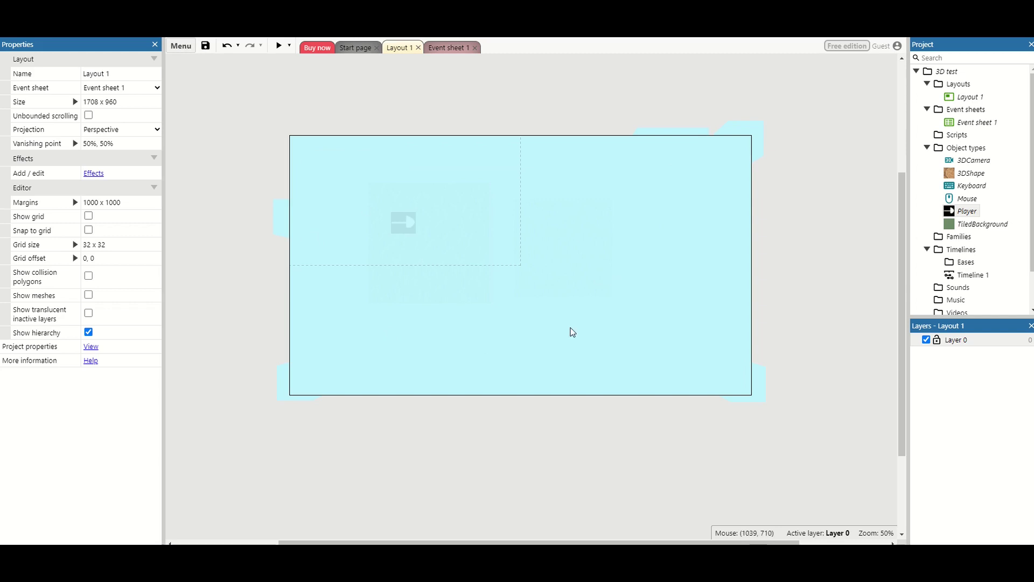
# Reselect Layer 0 and set its fog density to 0%.
pyautogui.click(949, 341)
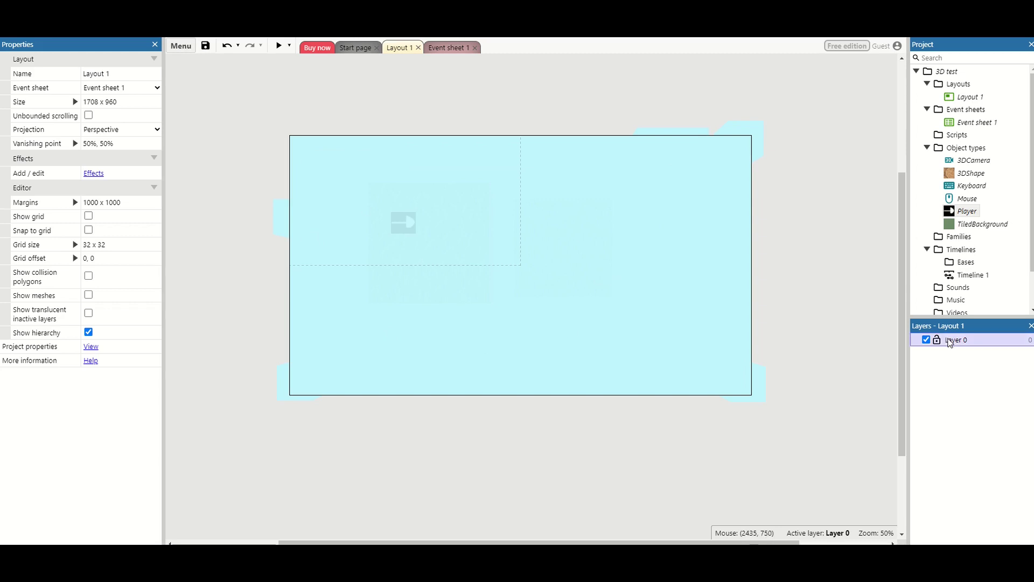
pyautogui.click(109, 345)
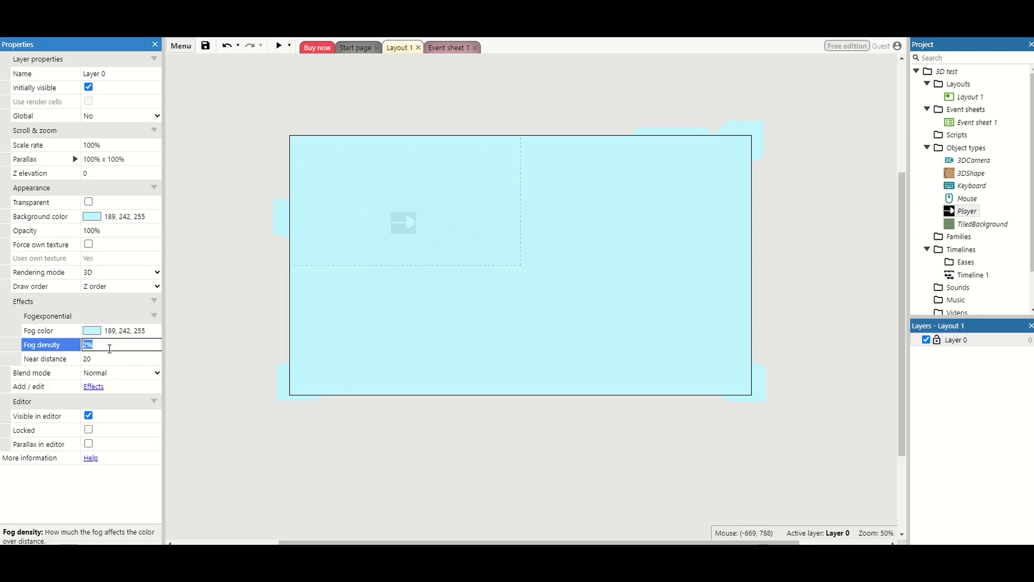
pyautogui.write('0')
pyautogui.press('Tab')
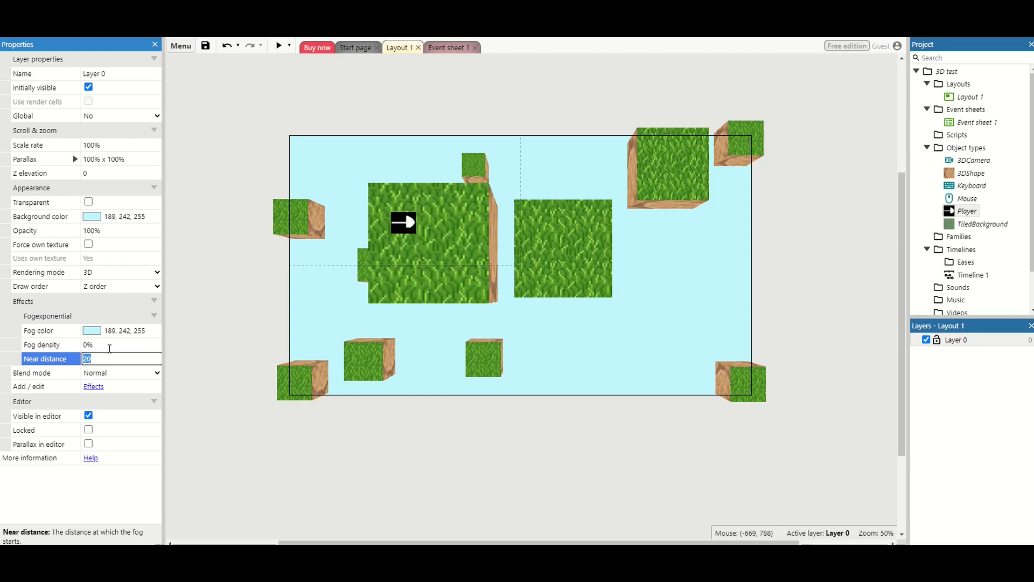
# In Event sheet 1, add a new event with the System condition 'On start of layout'.
pyautogui.click(444, 50)
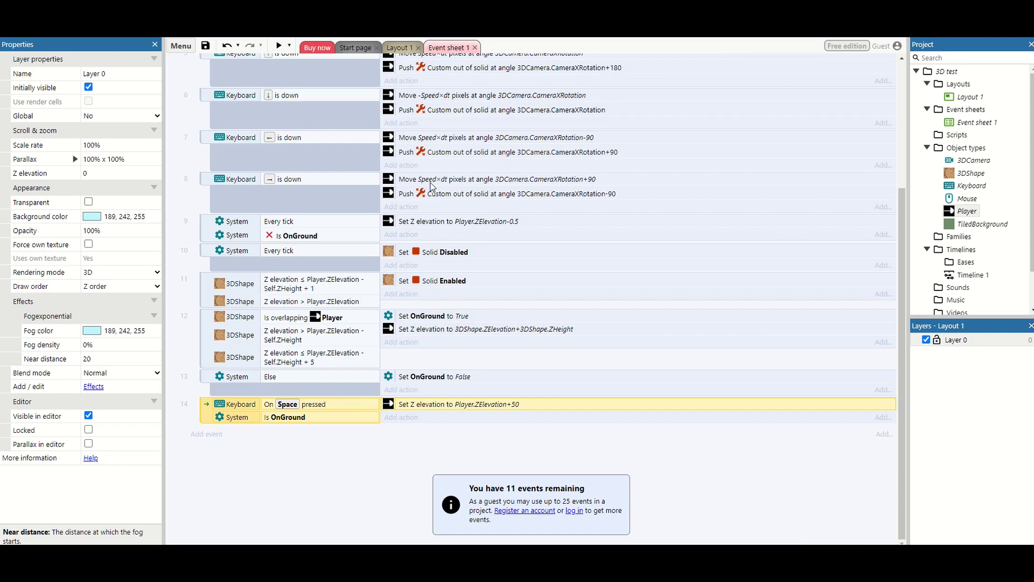
pyautogui.click(218, 434)
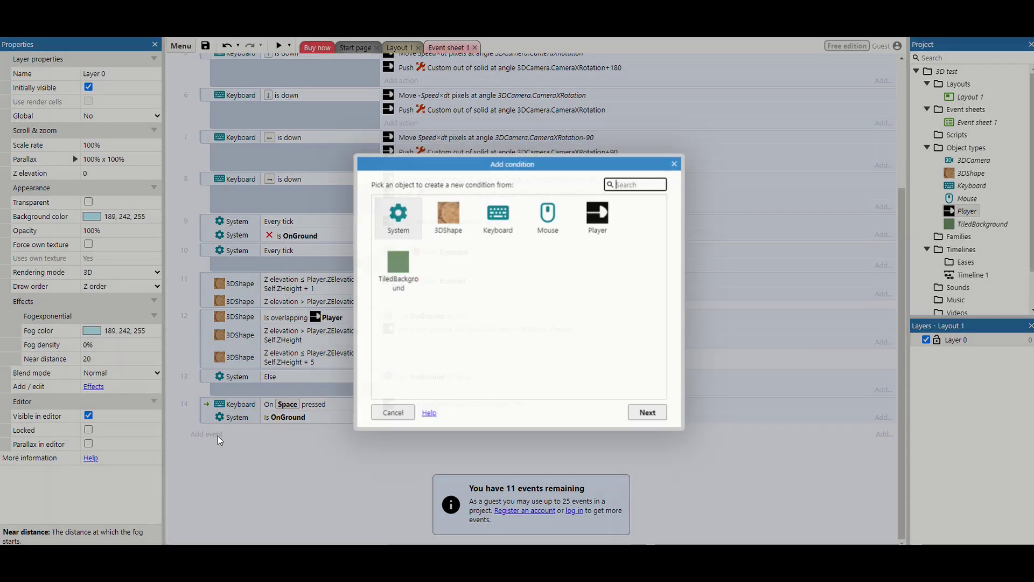
pyautogui.doubleClick(391, 227)
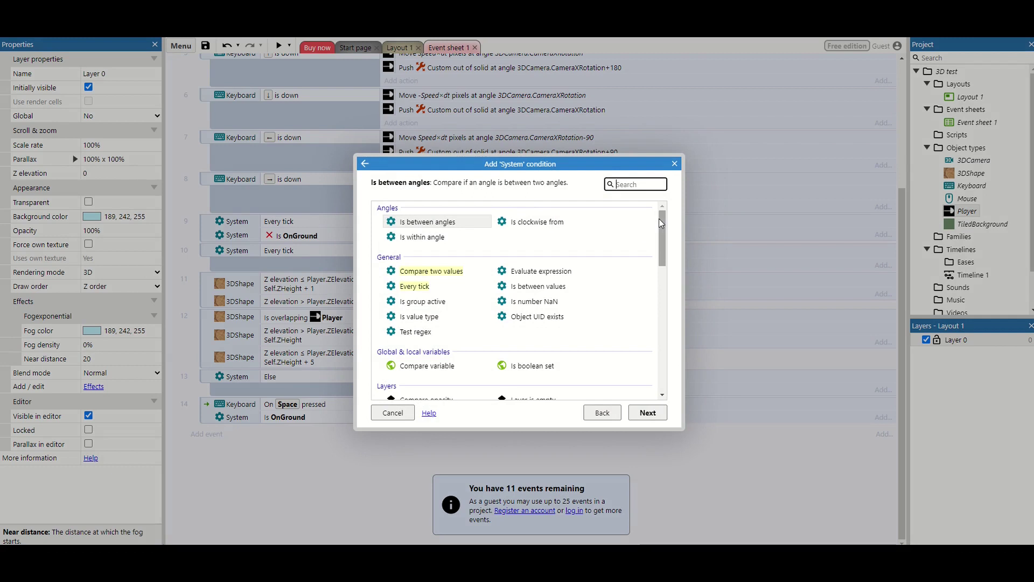
pyautogui.moveTo(660, 222); pyautogui.dragTo(661, 347)
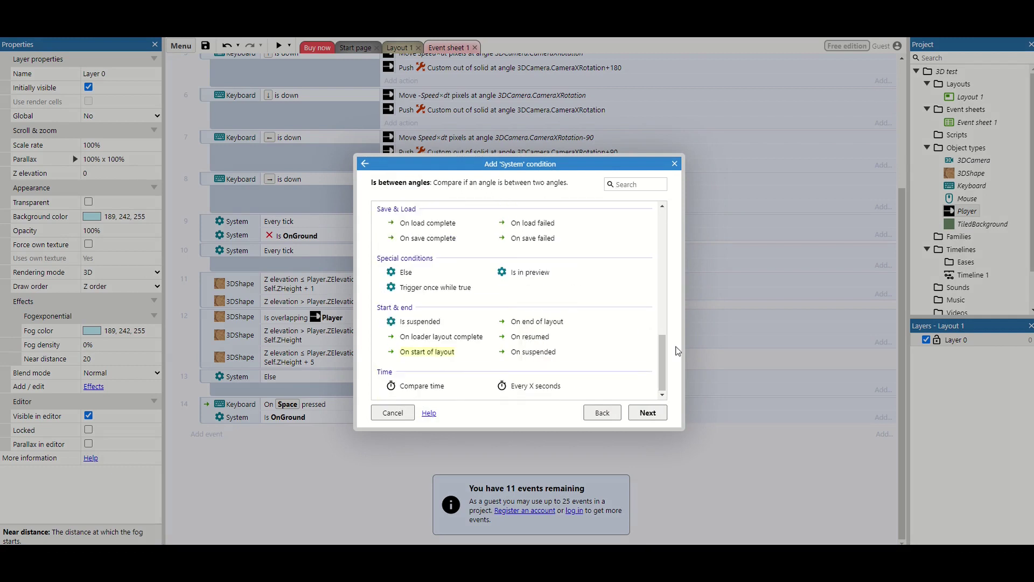
pyautogui.doubleClick(460, 352)
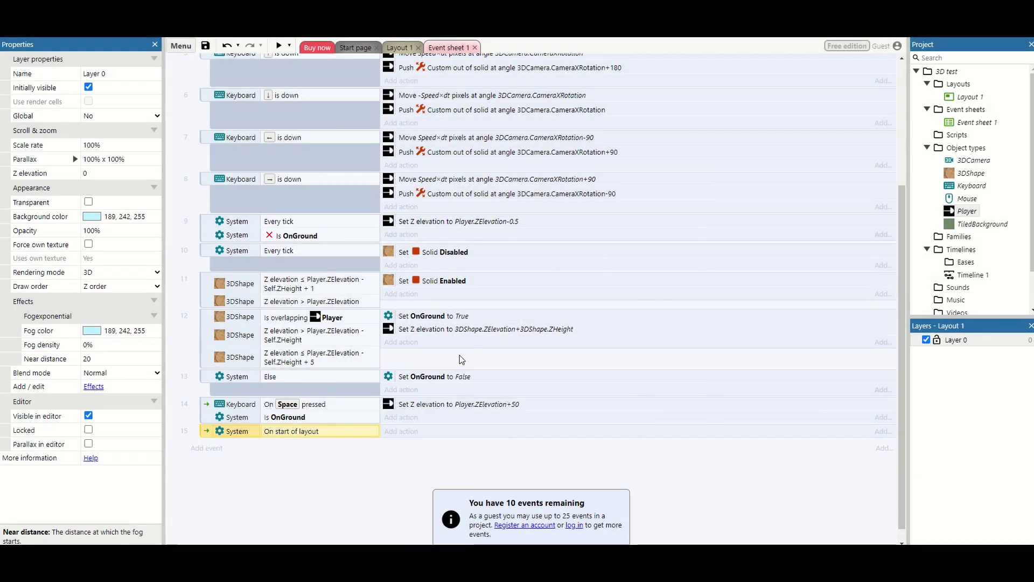
# Add a System 'Set layer effect parameter' action to the start-of-layout event.
pyautogui.click(399, 433)
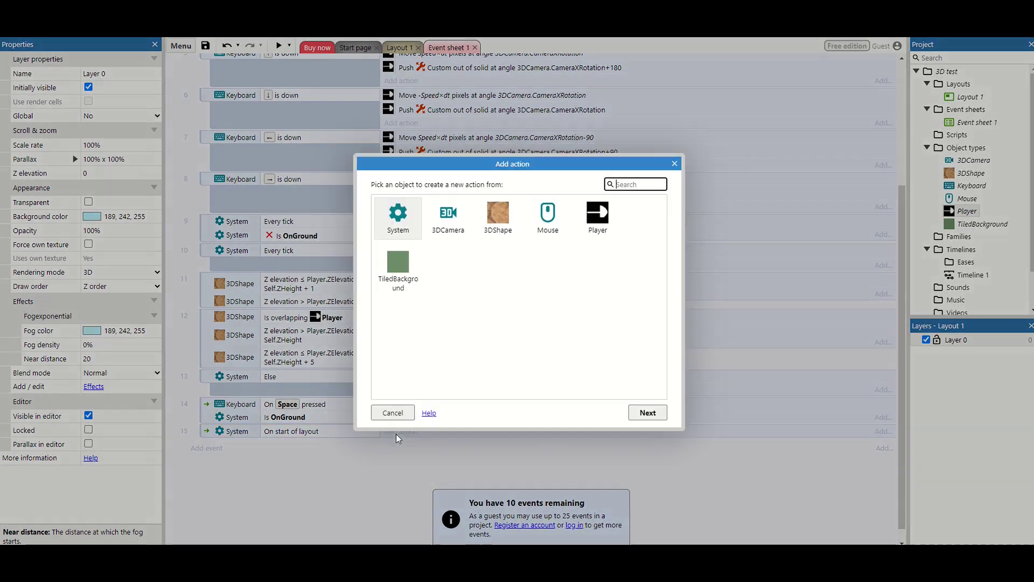
pyautogui.doubleClick(399, 218)
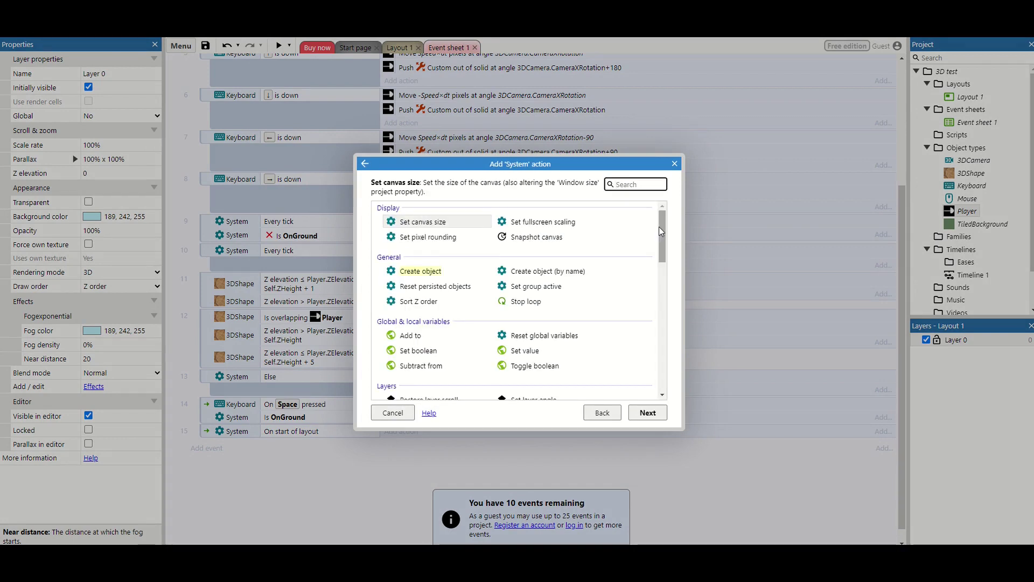
pyautogui.moveTo(661, 231); pyautogui.dragTo(664, 281)
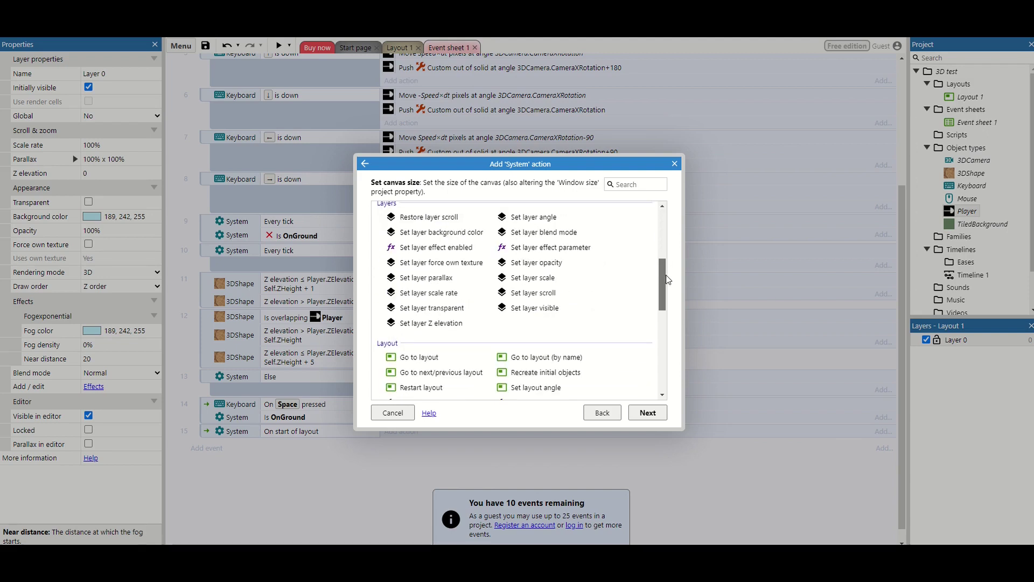
pyautogui.doubleClick(526, 248)
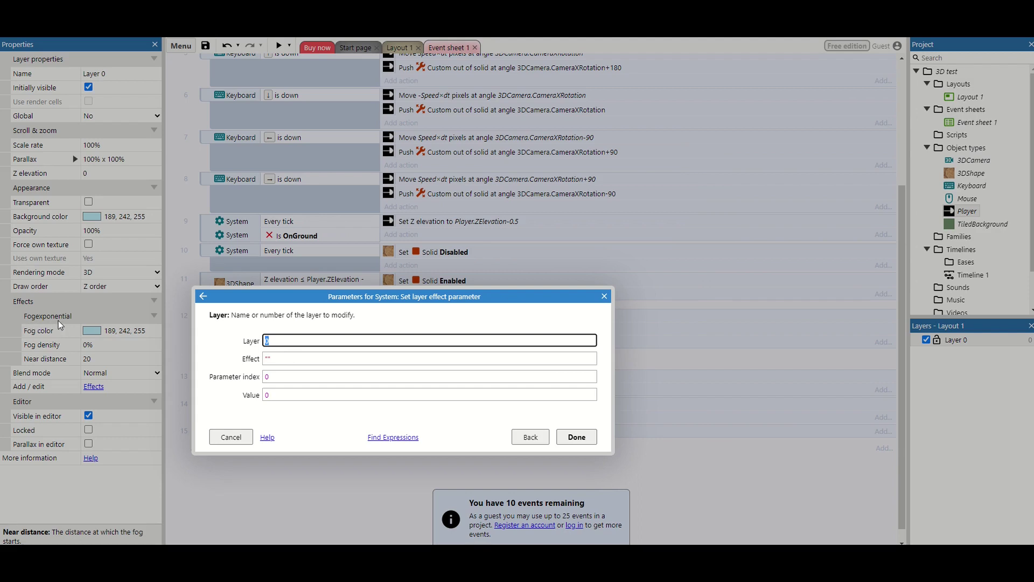
# Fill in the action: effect 'Fogexponential' on layer 0, parameter index 1, value 2.
pyautogui.click(302, 361)
pyautogui.write('"Fogexponential"')
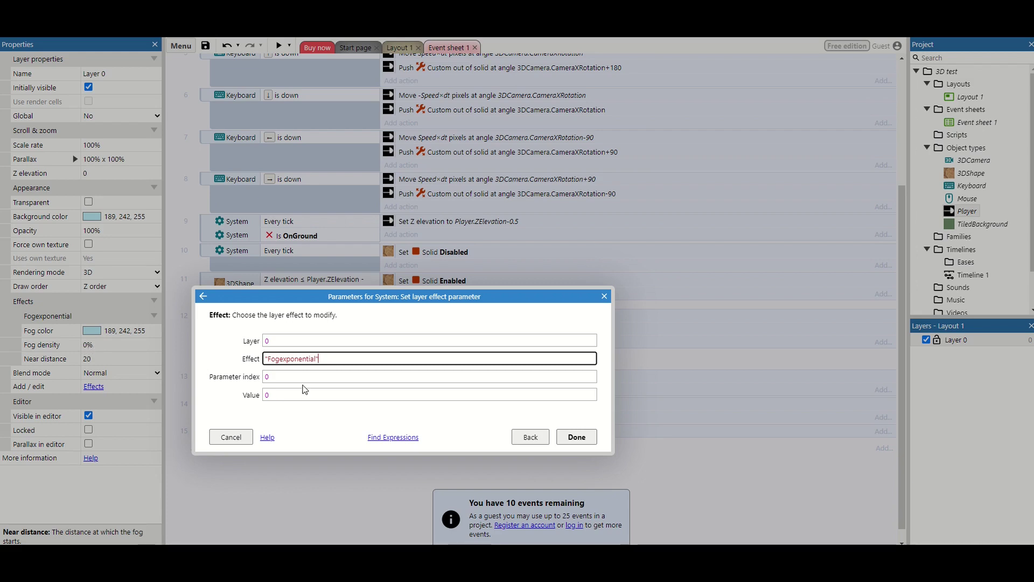
pyautogui.click(303, 377)
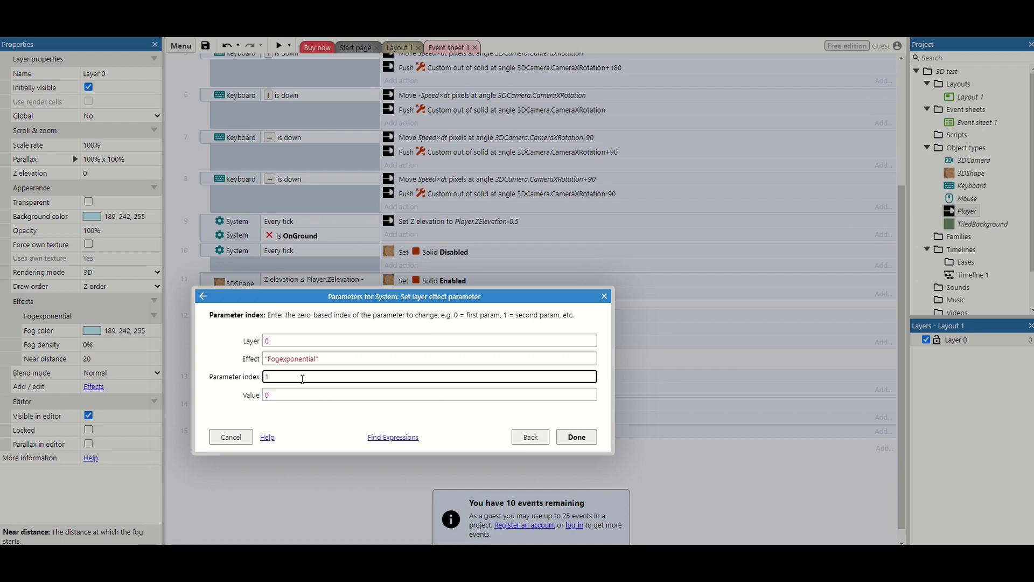
pyautogui.click(282, 396)
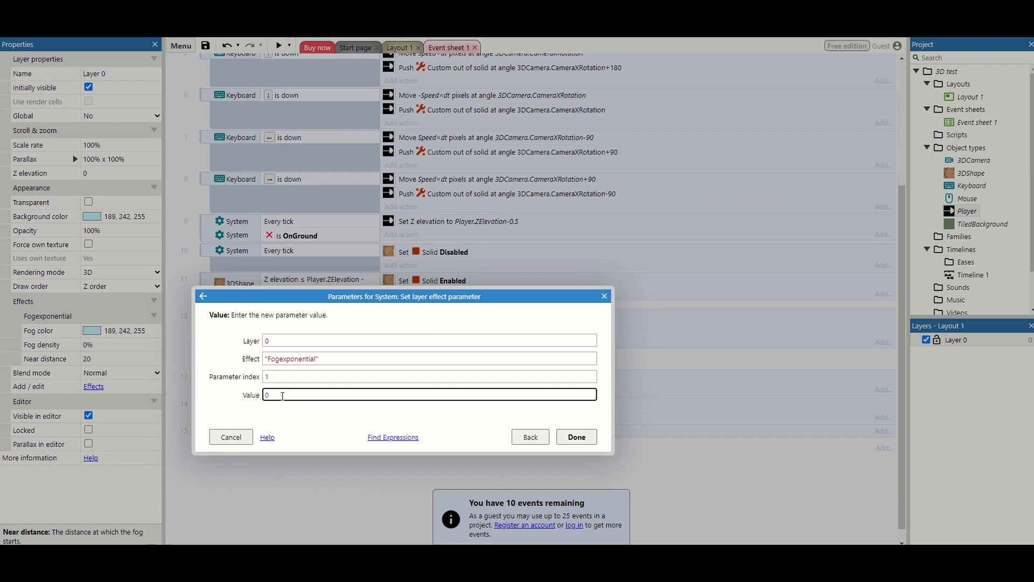
pyautogui.press('BackSpace')
pyautogui.press('Return')
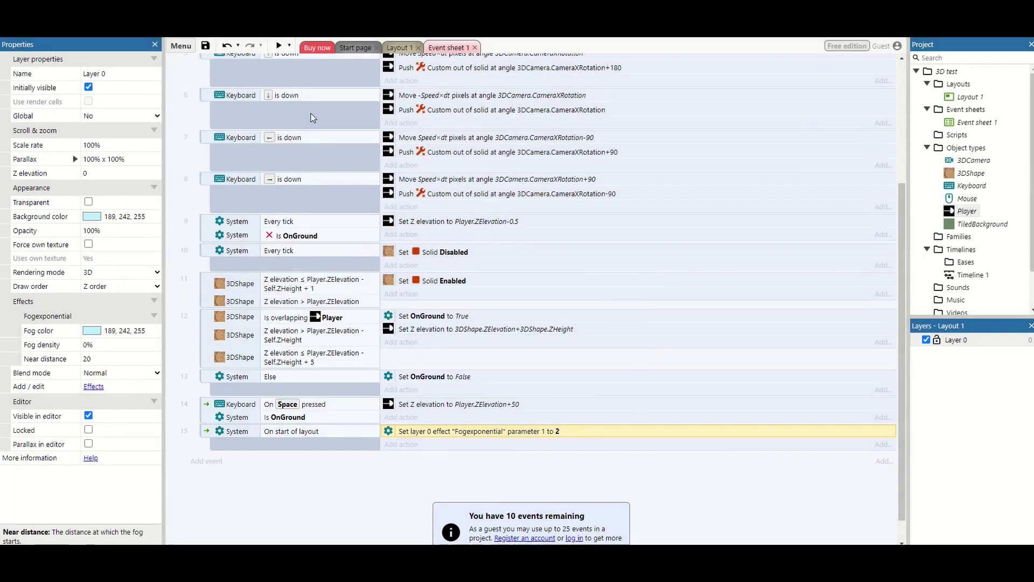
# Preview the game from Layout 1, walking forward to watch distant blocks fade into fog.
pyautogui.click(398, 47)
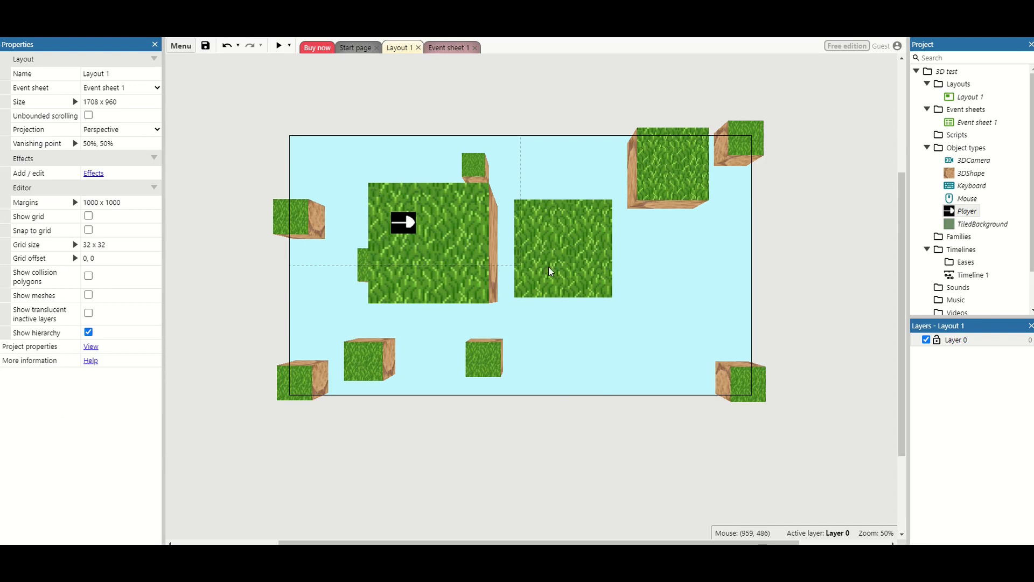
pyautogui.click(279, 46)
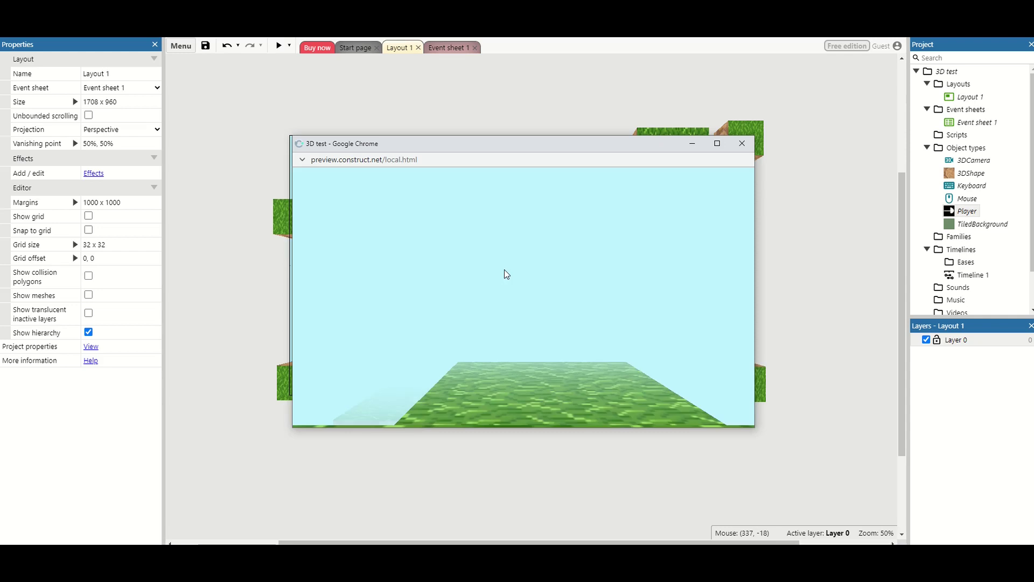
pyautogui.click(506, 274)
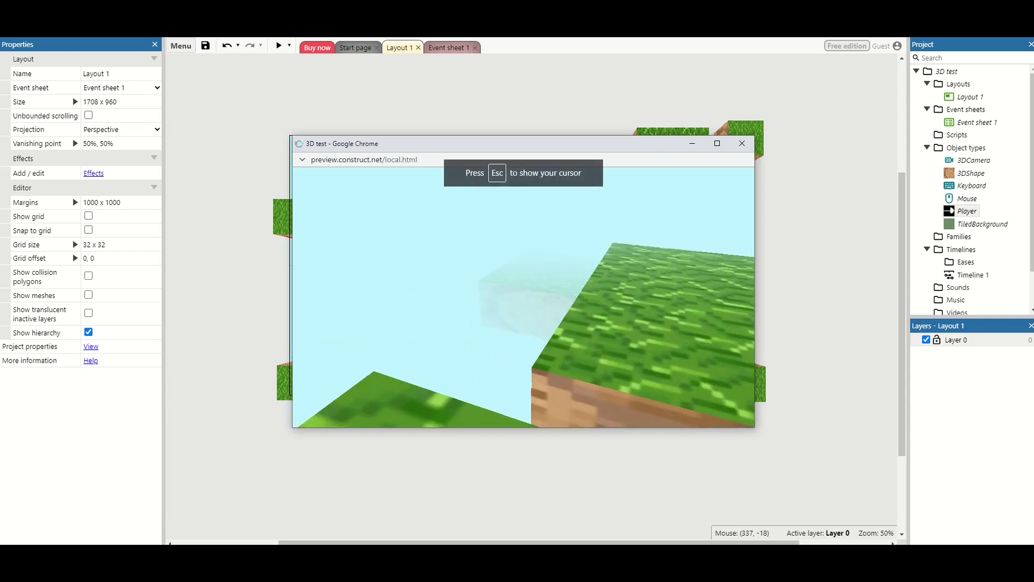
pyautogui.press('w')
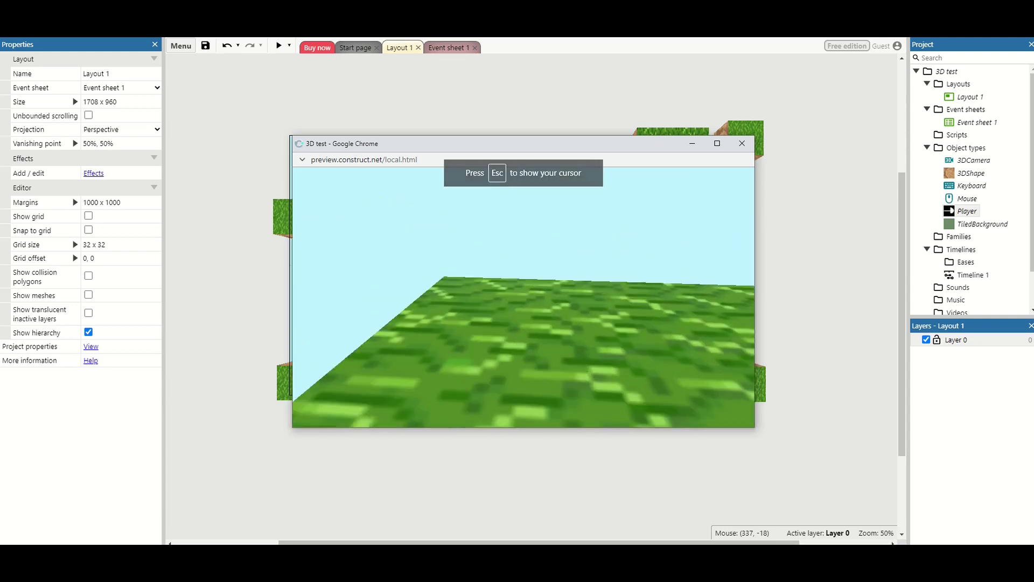
pyautogui.press('w')
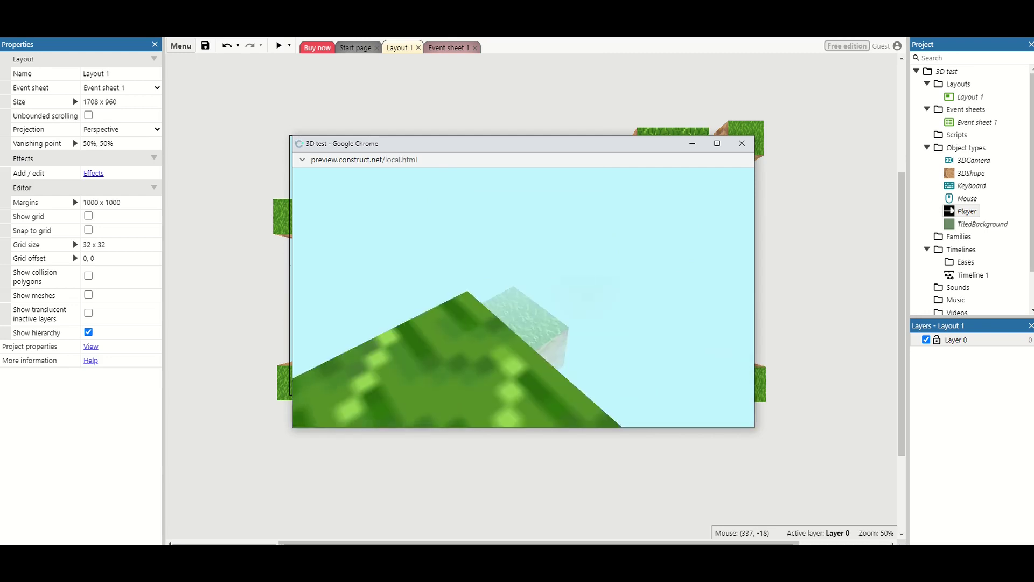
pyautogui.press('w')
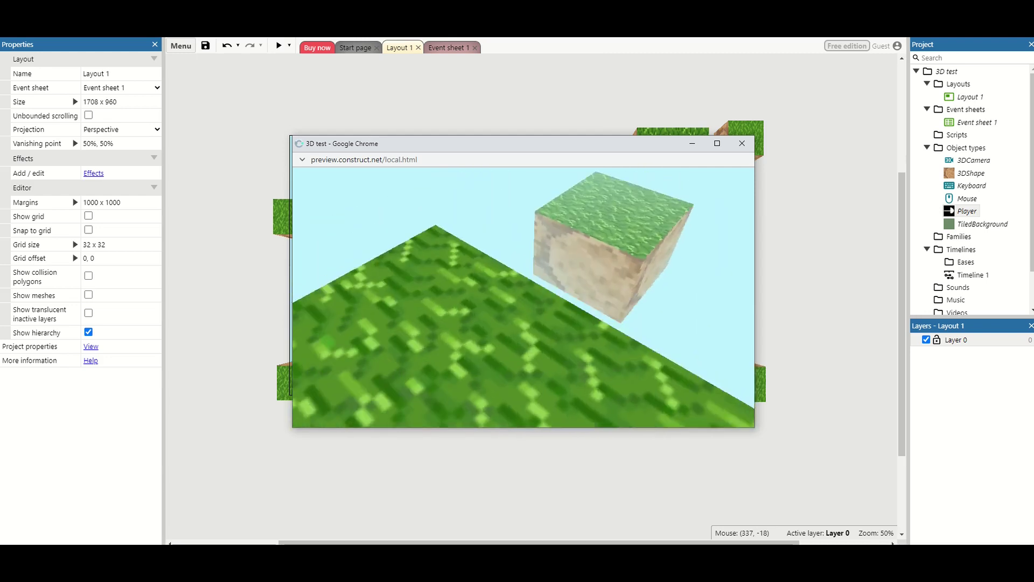
pyautogui.press('w')
pyautogui.press('Escape')
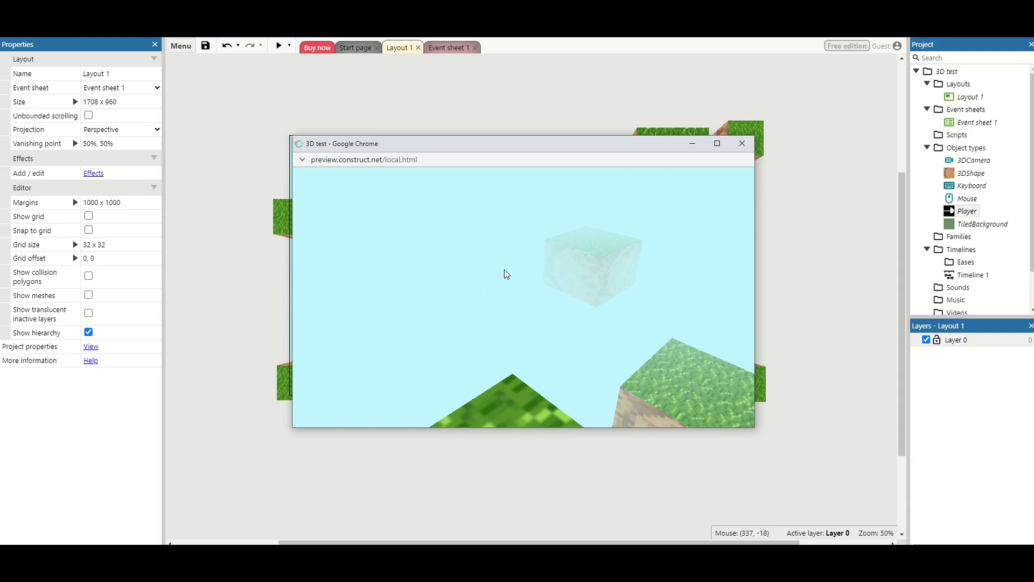
pyautogui.click(742, 144)
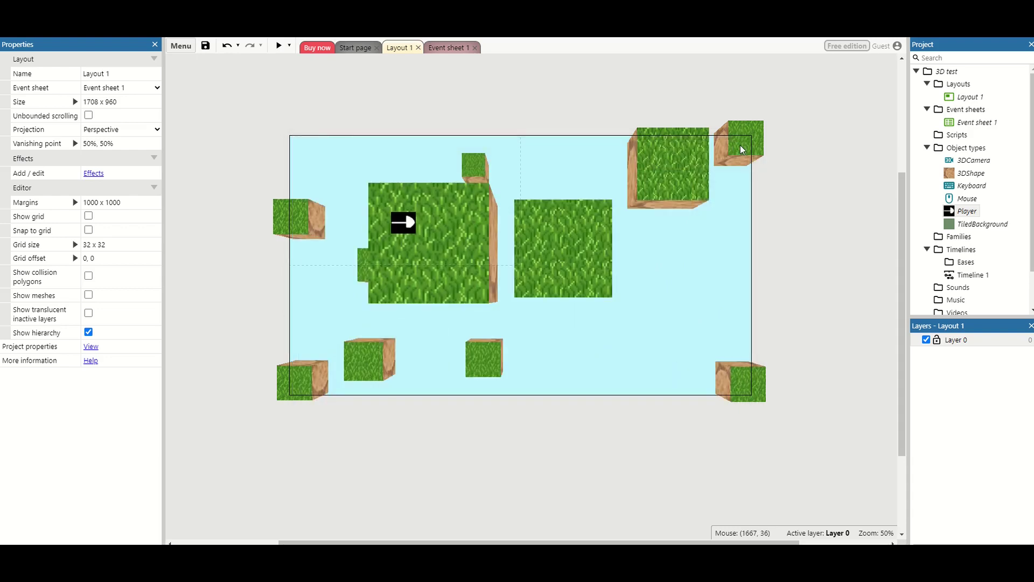